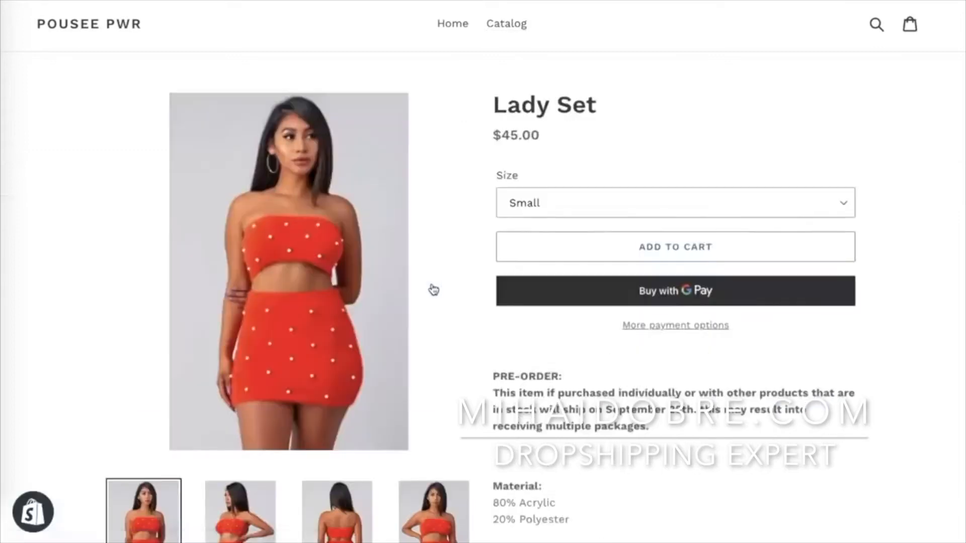
Open the Pearl Sweater product page from the store catalog and highlight its pre-order notice
{"action": "scroll", "coordinate": [710, 479], "scroll_direction": "down", "scroll_amount": 5}
{"action": "scroll", "coordinate": [711, 481], "scroll_direction": "up", "scroll_amount": 5}
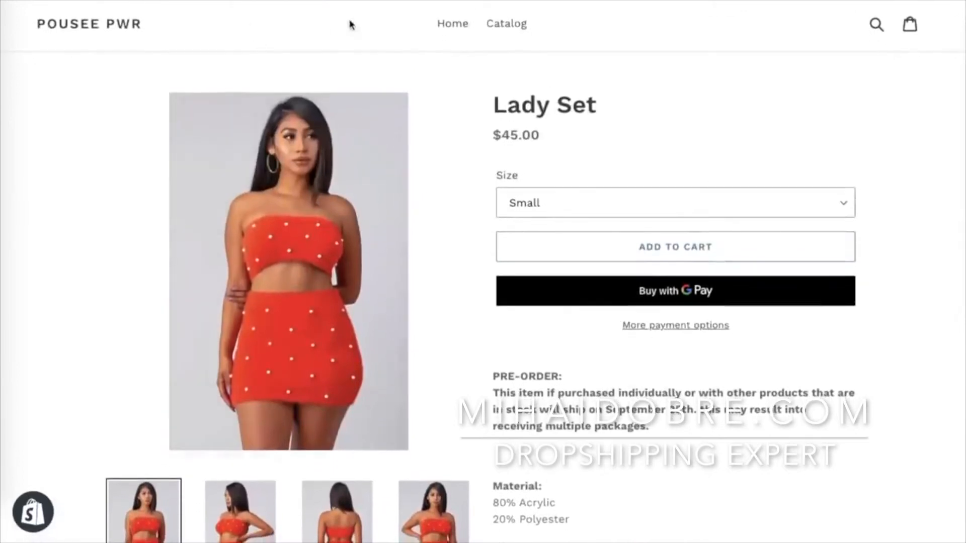
{"action": "left_click", "coordinate": [502, 35]}
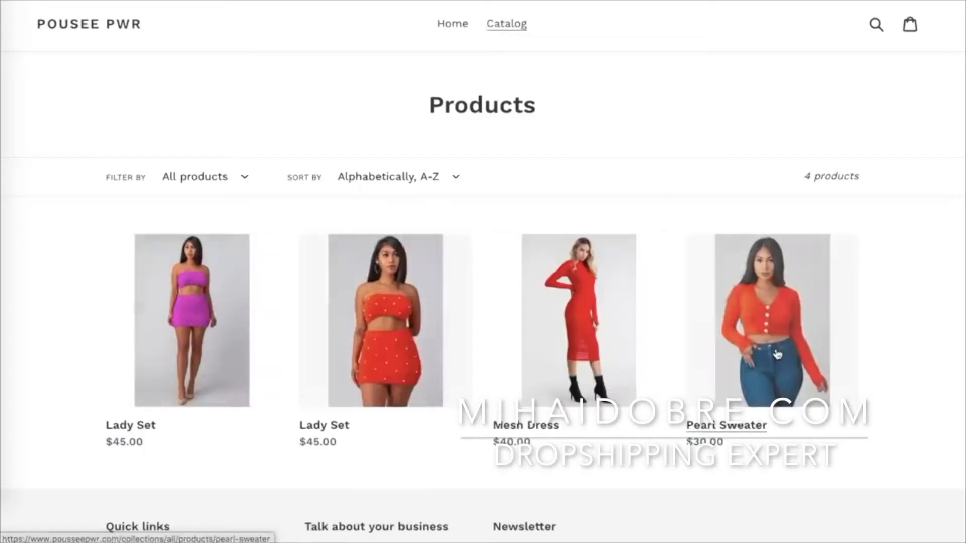
{"action": "left_click", "coordinate": [778, 355]}
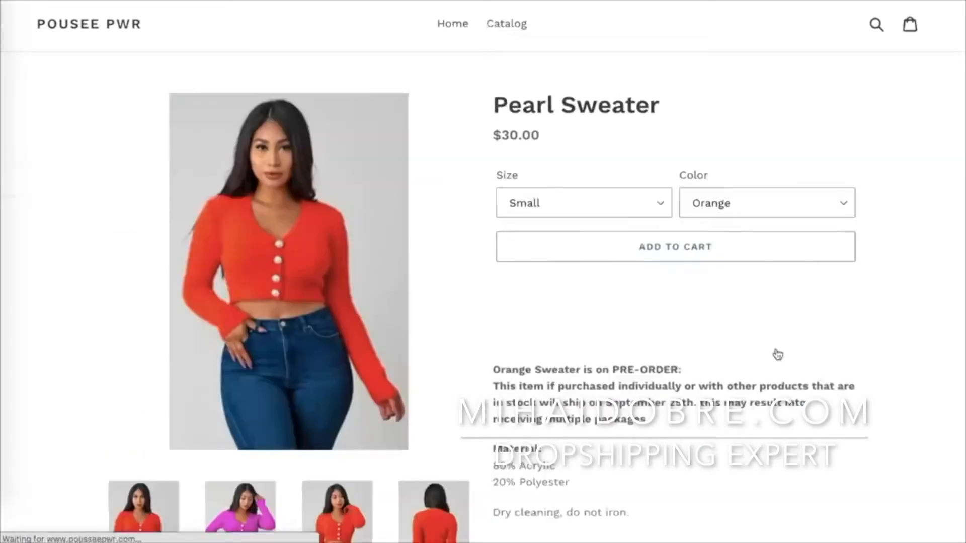
{"action": "triple_click", "coordinate": [492, 376]}
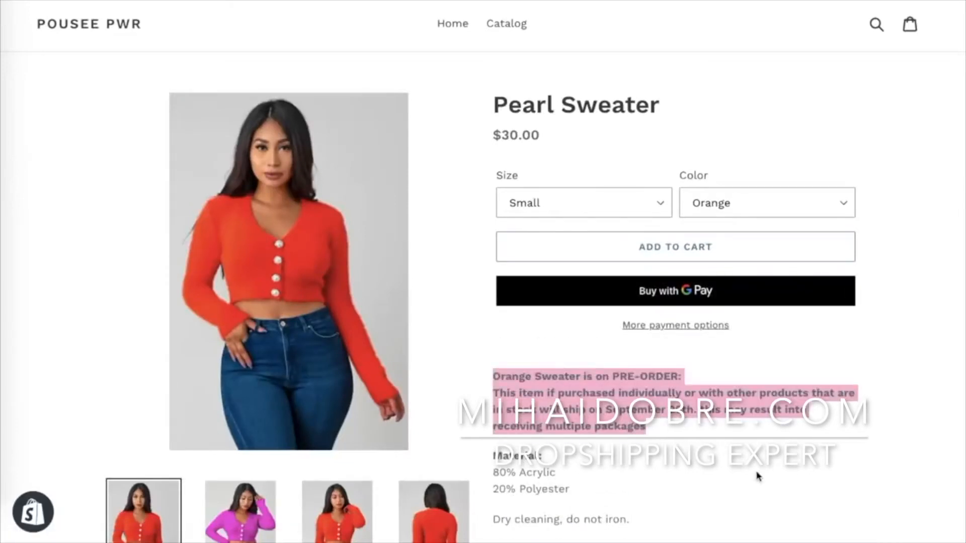
Set the Pearl Sweater's color to Purple and look over the product page
{"action": "left_click", "coordinate": [755, 203]}
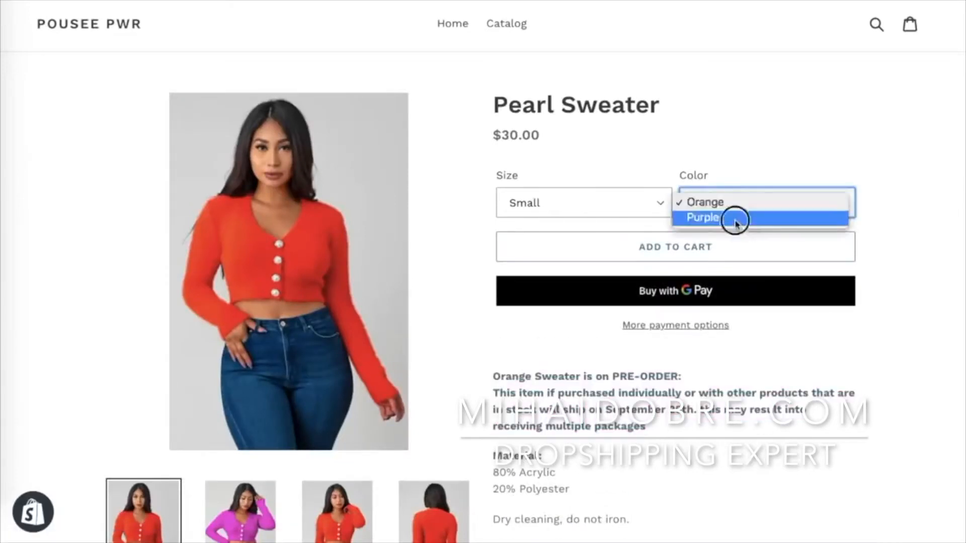
{"action": "left_click", "coordinate": [733, 218]}
{"action": "scroll", "coordinate": [738, 227], "scroll_direction": "down", "scroll_amount": 1}
{"action": "scroll", "coordinate": [735, 222], "scroll_direction": "down", "scroll_amount": 6}
{"action": "scroll", "coordinate": [735, 222], "scroll_direction": "up", "scroll_amount": 6}
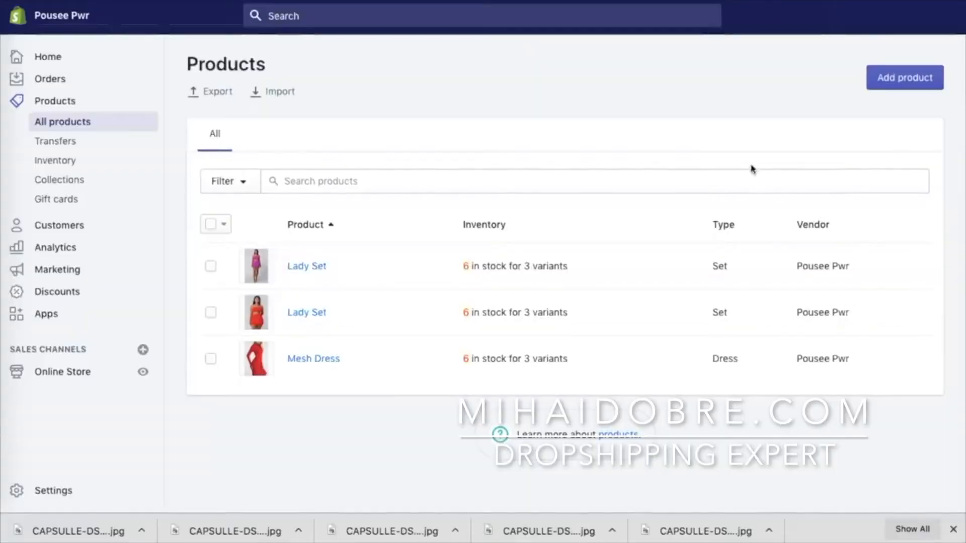
Start a new product in the Shopify admin and upload the orange and purple sweater photos from the Downloads folder
{"action": "left_click", "coordinate": [908, 83]}
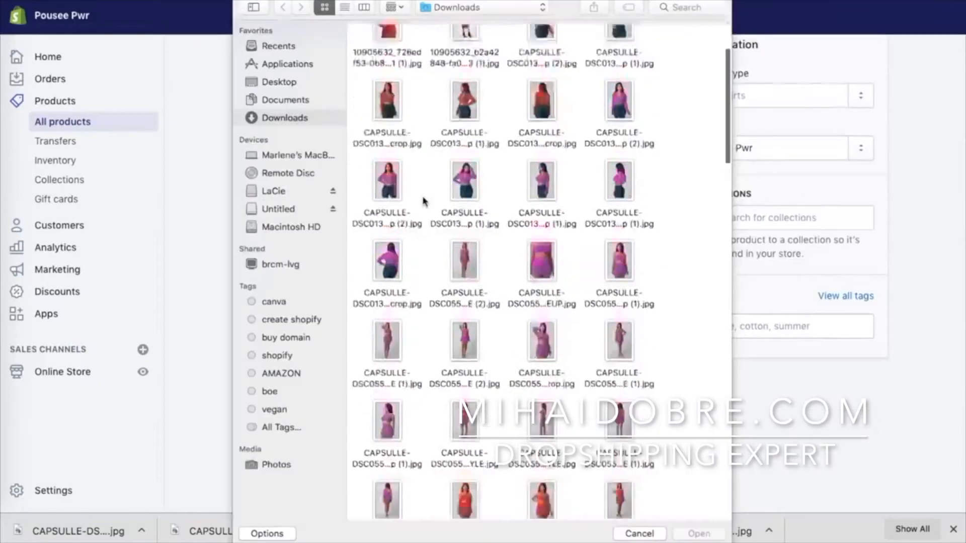
{"action": "scroll", "coordinate": [425, 198], "scroll_direction": "down", "scroll_amount": 3}
{"action": "scroll", "coordinate": [424, 198], "scroll_direction": "up", "scroll_amount": 5}
{"action": "left_click", "coordinate": [542, 151]}
{"action": "left_click", "coordinate": [619, 151], "text": "super"}
{"action": "left_click", "coordinate": [620, 307], "text": "shift"}
{"action": "key", "text": "Return"}
Reorder the product images, moving the purple hand-on-head photo to second, the orange back view to fourth and the purple front view to fifth
{"action": "scroll", "coordinate": [521, 403], "scroll_direction": "down", "scroll_amount": 2}
{"action": "left_click_drag", "start_coordinate": [519, 404], "coordinate": [506, 204]}
{"action": "left_click_drag", "start_coordinate": [313, 409], "coordinate": [521, 305]}
{"action": "left_click_drag", "start_coordinate": [402, 413], "coordinate": [597, 318]}
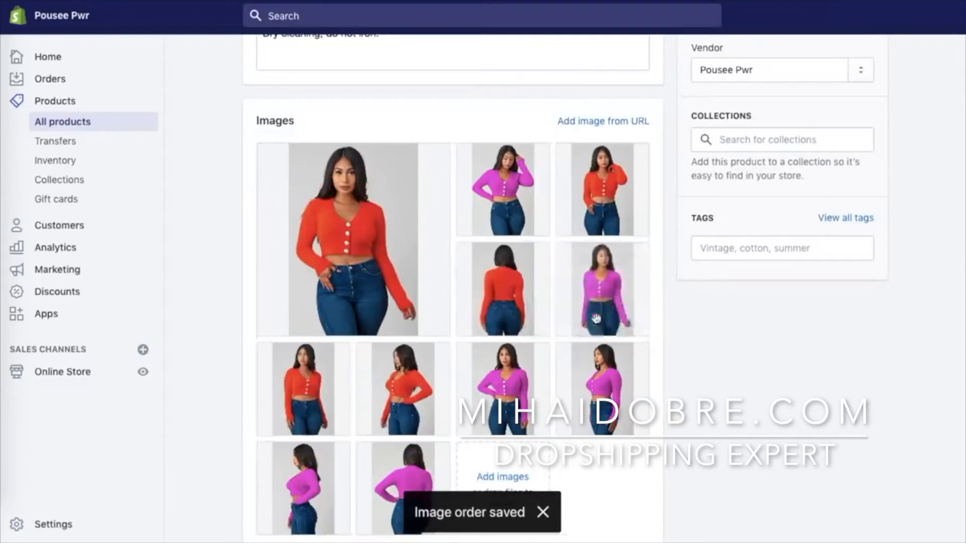
{"action": "scroll", "coordinate": [597, 318], "scroll_direction": "up", "scroll_amount": 3}
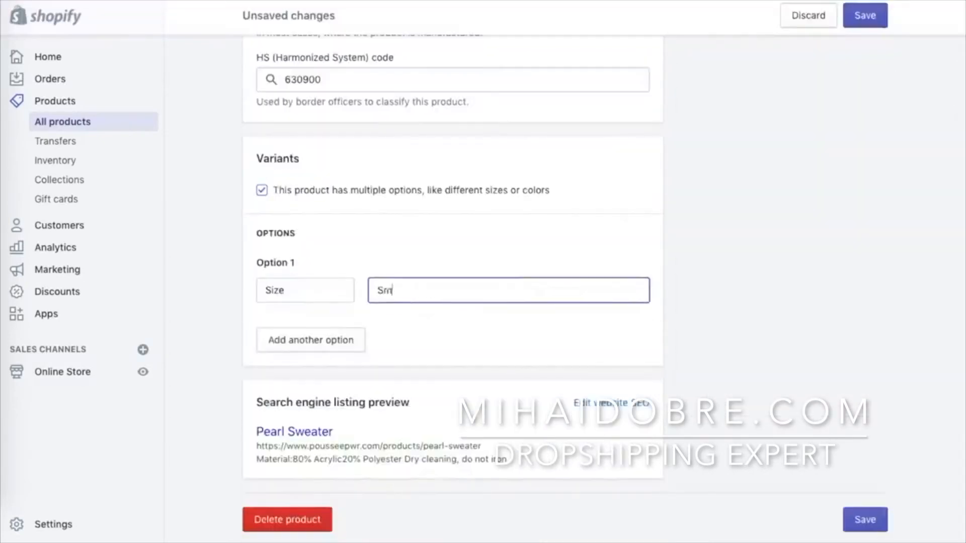
Give the Pearl Sweater a Size option with Small, Medium and Large and a Color option with Orange and Purple
{"action": "type", "text": "all"}
{"action": "key", "text": "Return"}
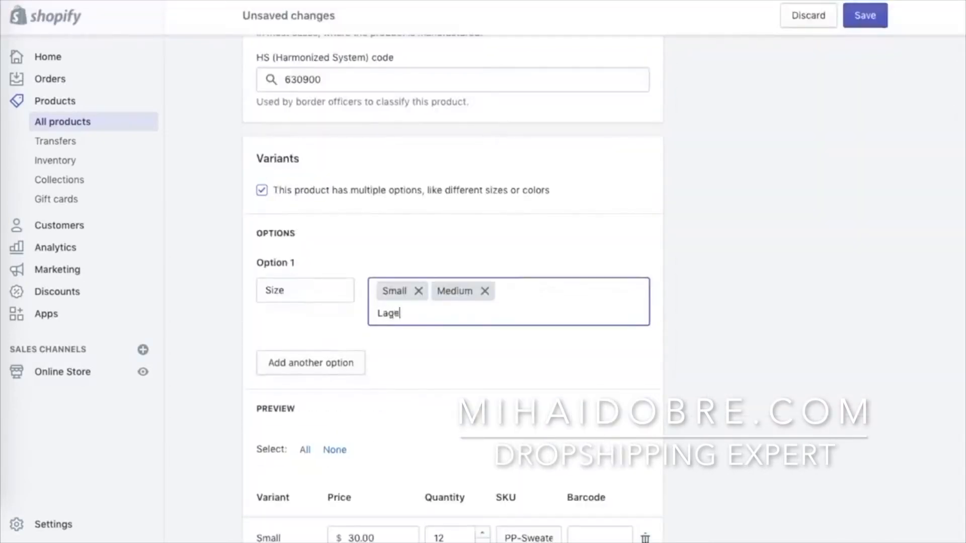
{"action": "left_click", "coordinate": [345, 364]}
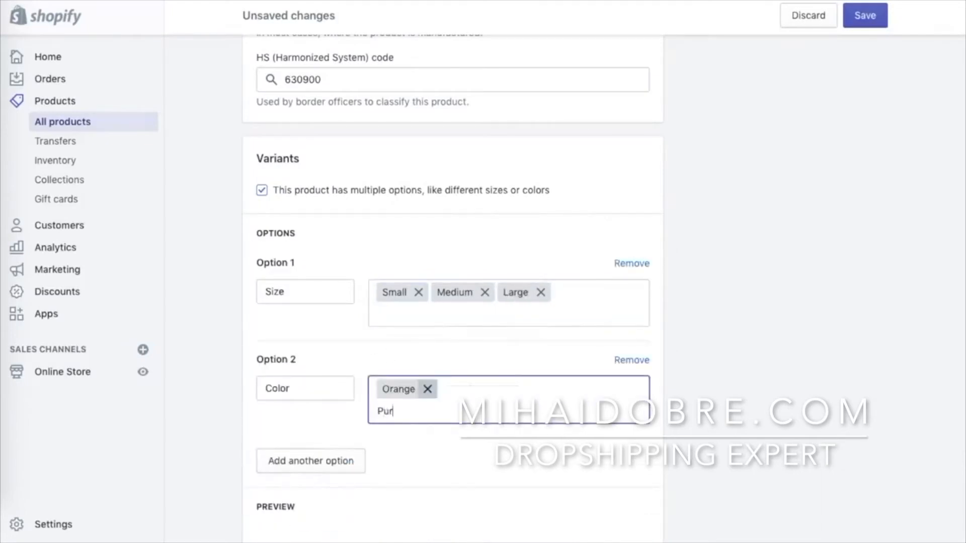
{"action": "scroll", "coordinate": [453, 302], "scroll_direction": "down", "scroll_amount": 8}
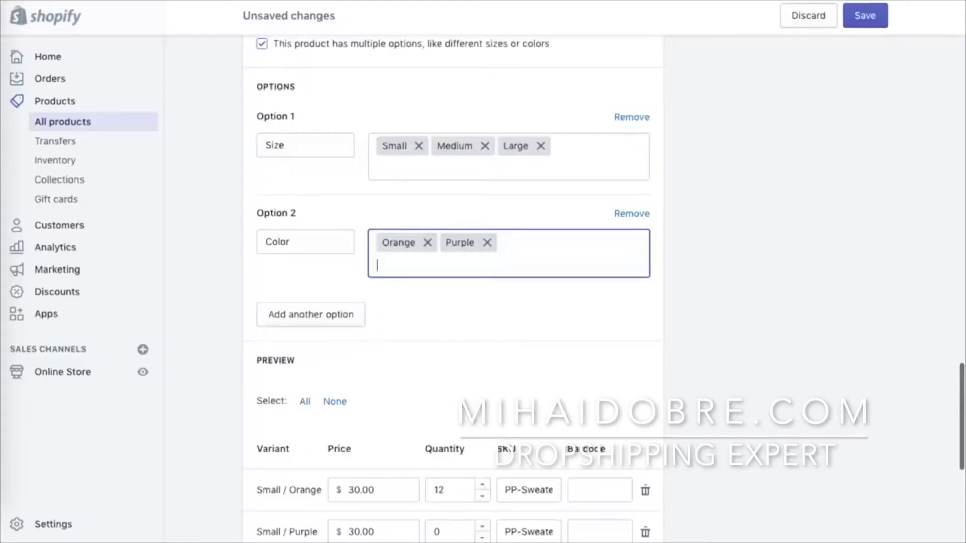
Assign an orange sweater photo as the image of the Small / Orange variant
{"action": "scroll", "coordinate": [453, 277], "scroll_direction": "down", "scroll_amount": 4}
{"action": "scroll", "coordinate": [452, 402], "scroll_direction": "down", "scroll_amount": 1}
{"action": "scroll", "coordinate": [453, 302], "scroll_direction": "down", "scroll_amount": 2}
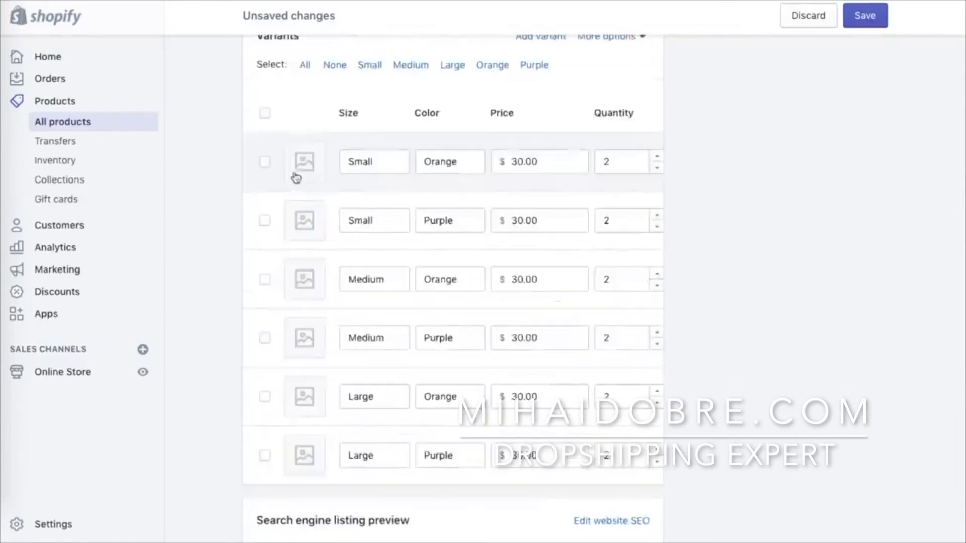
{"action": "left_click", "coordinate": [298, 174]}
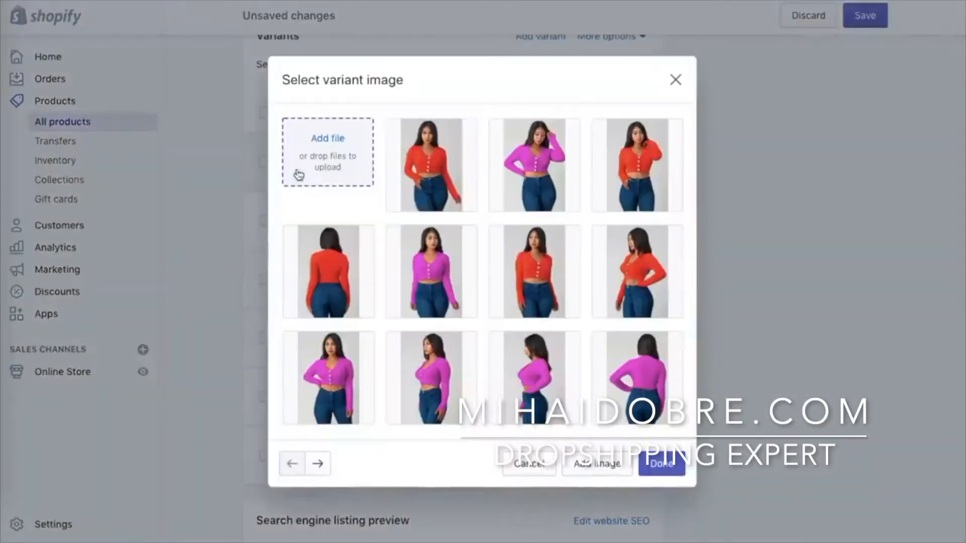
{"action": "left_click", "coordinate": [429, 184]}
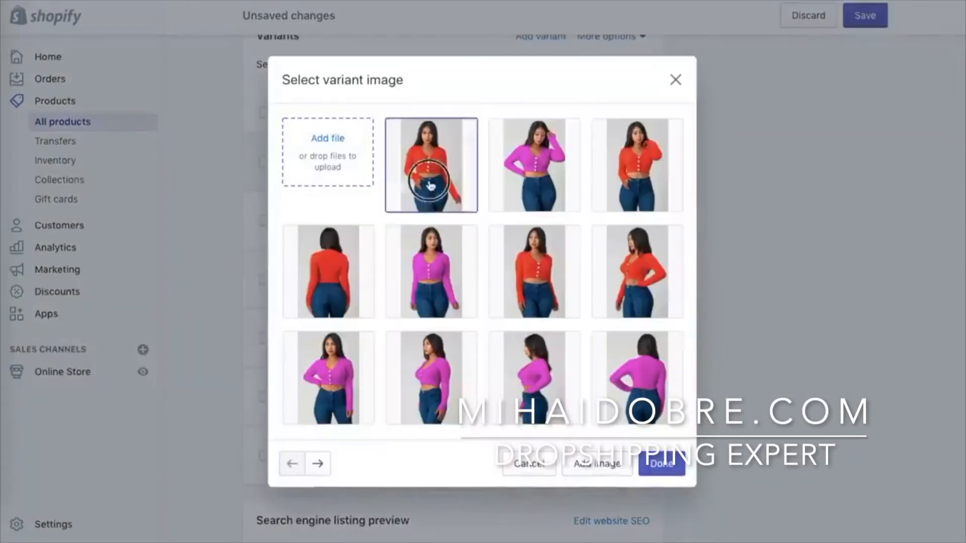
{"action": "left_click", "coordinate": [643, 193]}
{"action": "left_click", "coordinate": [330, 276]}
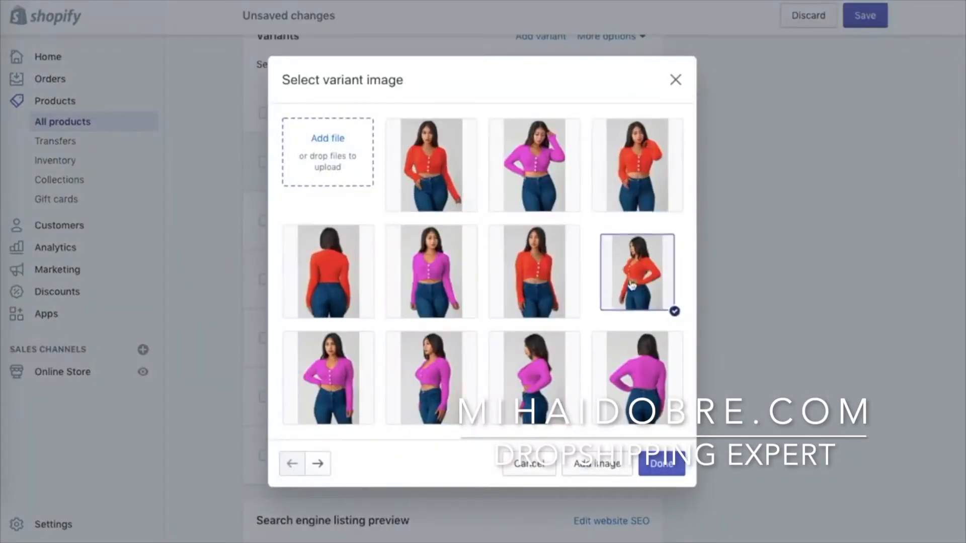
{"action": "left_click", "coordinate": [666, 467]}
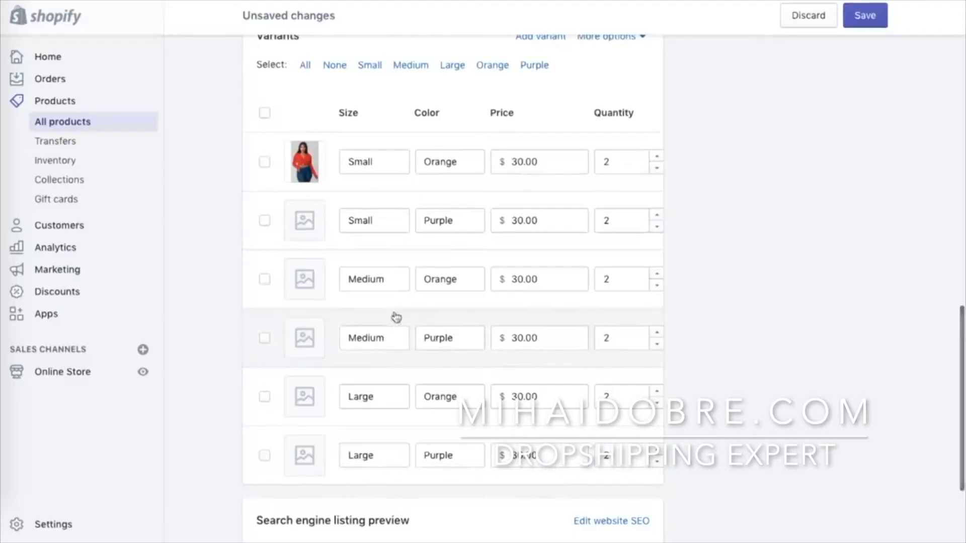
Assign the purple hand-on-head photo to the Small / Purple variant and the orange raised-hand photo to the Medium / Orange variant
{"action": "left_click", "coordinate": [308, 232]}
{"action": "left_click", "coordinate": [536, 164]}
{"action": "left_click", "coordinate": [661, 464]}
{"action": "left_click", "coordinate": [313, 280]}
{"action": "left_click", "coordinate": [637, 165]}
{"action": "left_click", "coordinate": [662, 464]}
Assign the purple arms-down front photo to the Medium / Purple variant and the orange arms-down front photo to the Large / Orange variant
{"action": "left_click", "coordinate": [304, 337]}
{"action": "left_click", "coordinate": [445, 275]}
{"action": "left_click", "coordinate": [662, 464]}
{"action": "left_click", "coordinate": [304, 397]}
{"action": "left_click", "coordinate": [574, 264]}
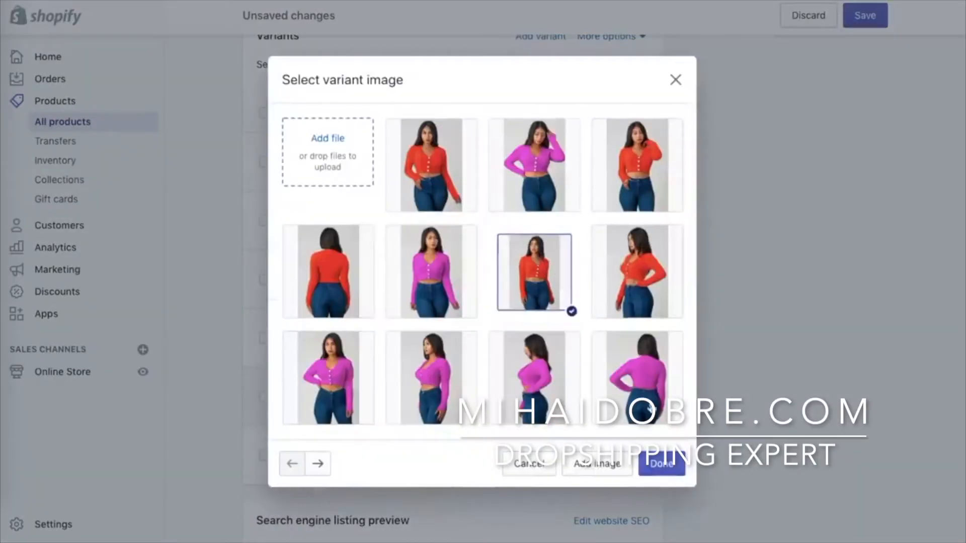
{"action": "left_click", "coordinate": [662, 464]}
Assign the purple hand-on-hip front photo to the Large / Purple variant and save the product
{"action": "left_click", "coordinate": [304, 455]}
{"action": "left_click", "coordinate": [328, 378]}
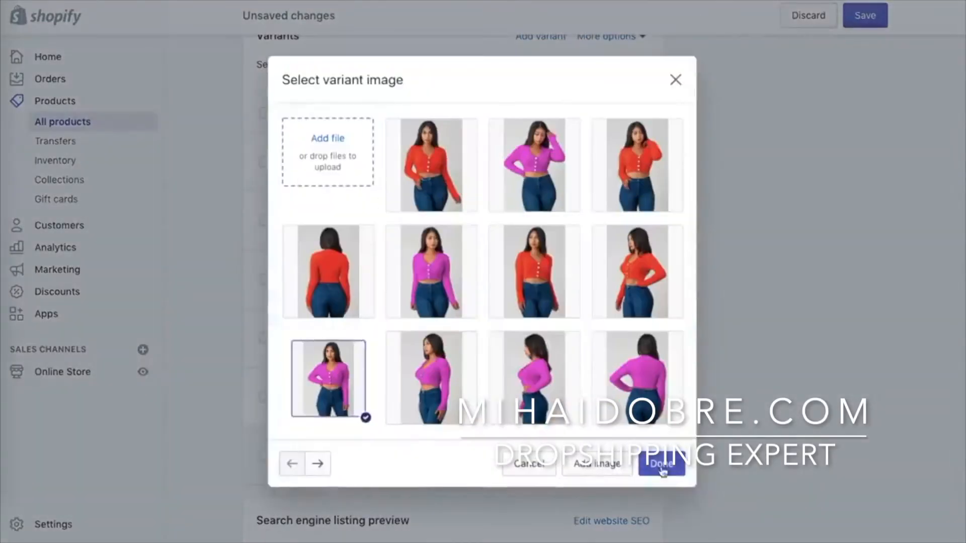
{"action": "left_click", "coordinate": [662, 463]}
{"action": "scroll", "coordinate": [621, 336], "scroll_direction": "down", "scroll_amount": 3}
{"action": "left_click", "coordinate": [866, 515]}
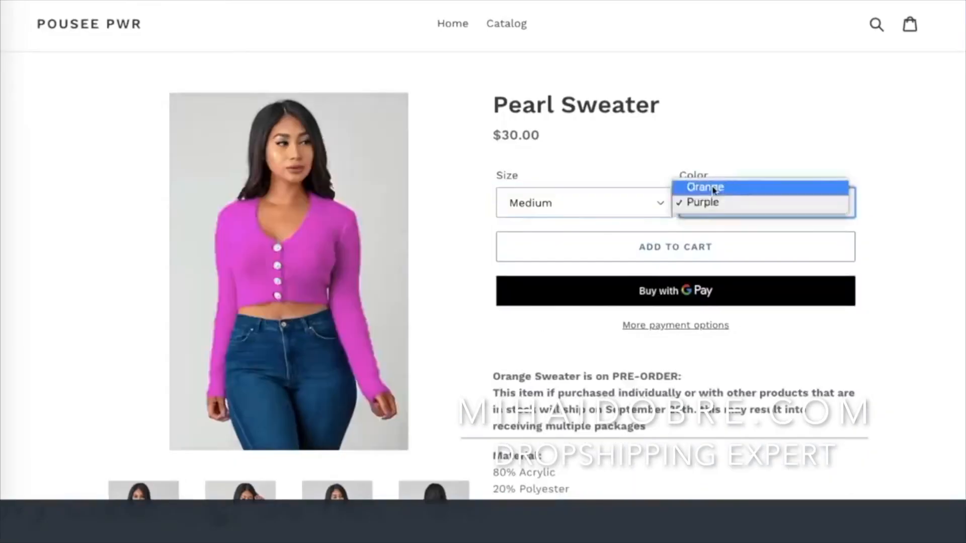
Check the Pearl Sweater's storefront photos for Medium Orange, Small Orange and Small Purple, and return to the catalog
{"action": "left_click", "coordinate": [713, 188]}
{"action": "left_click", "coordinate": [660, 198]}
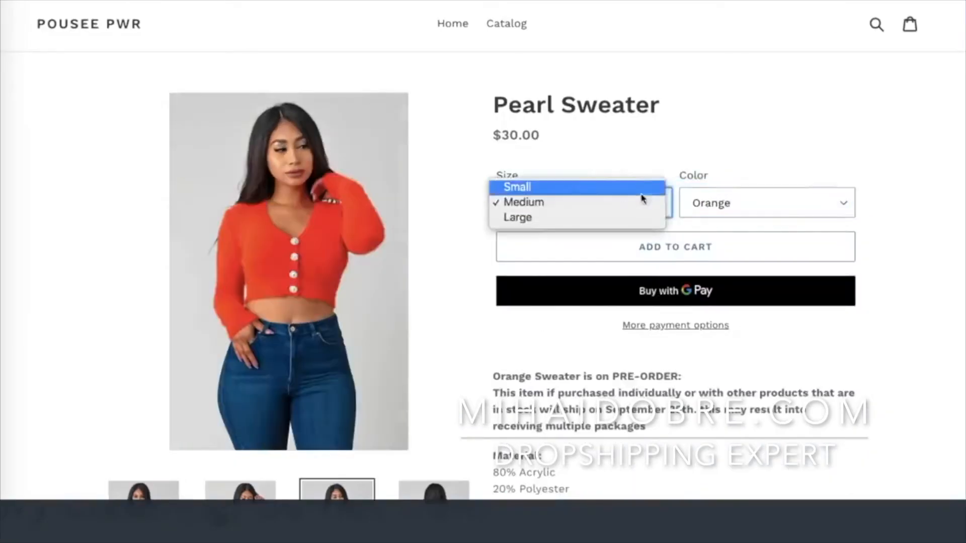
{"action": "left_click", "coordinate": [624, 185]}
{"action": "left_click", "coordinate": [697, 204]}
{"action": "left_click", "coordinate": [710, 216]}
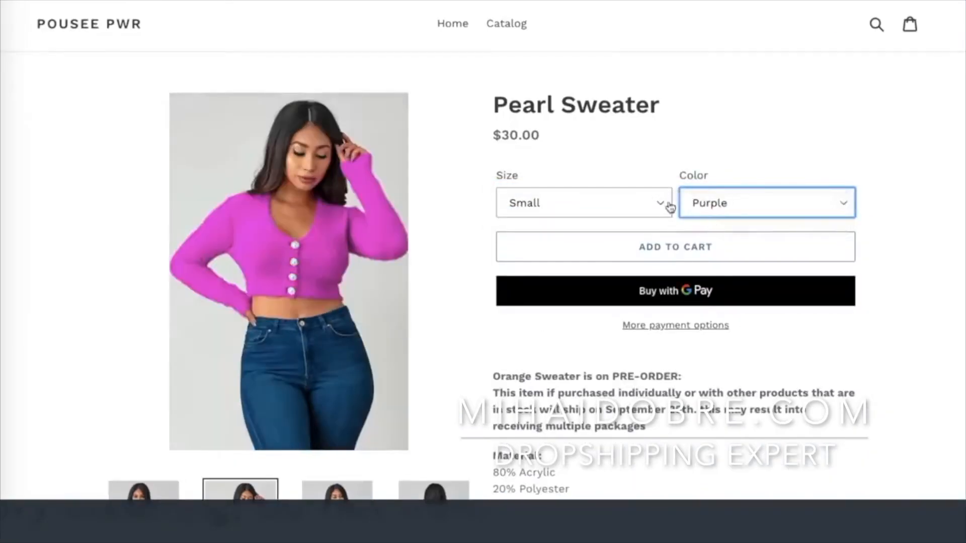
{"action": "scroll", "coordinate": [649, 164], "scroll_direction": "down", "scroll_amount": 2}
{"action": "scroll", "coordinate": [652, 164], "scroll_direction": "up", "scroll_amount": 2}
{"action": "left_click", "coordinate": [504, 29]}
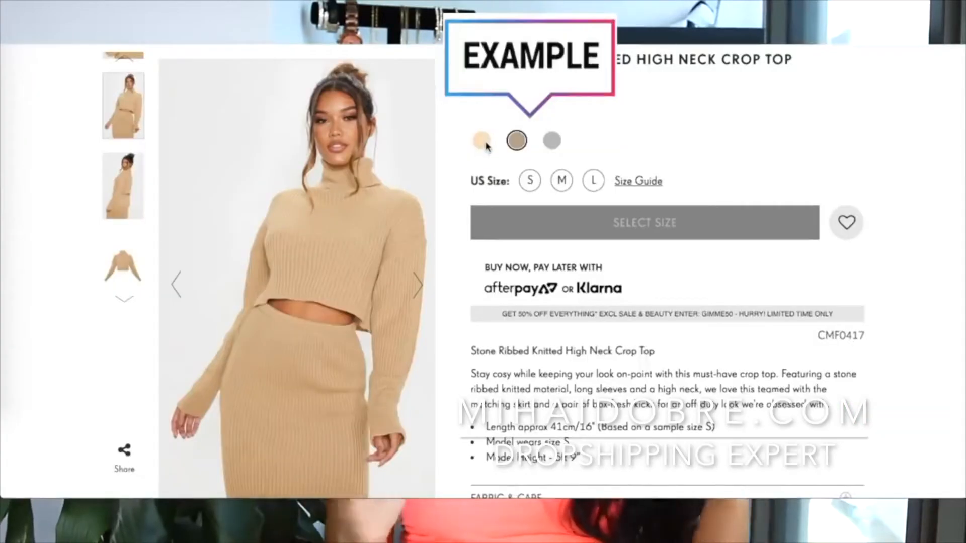
On the PrettyLittleThing crop top page, switch between the ivory and stone color swatches to compare their product pages
{"action": "left_click", "coordinate": [484, 143]}
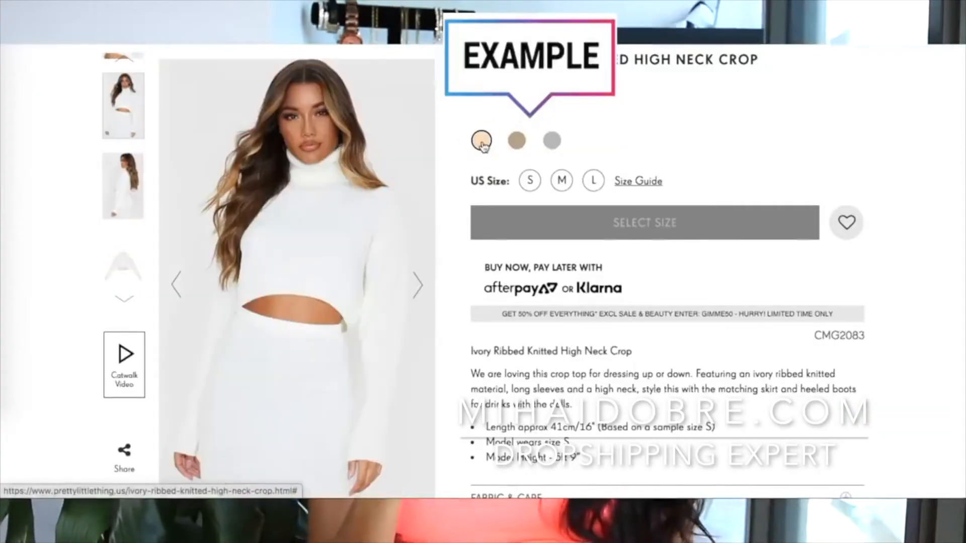
{"action": "left_click", "coordinate": [509, 142]}
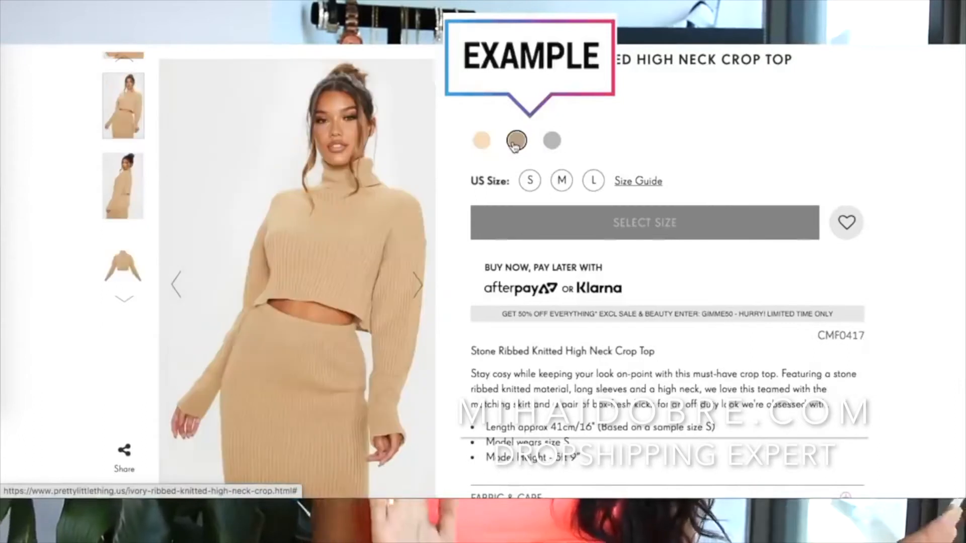
{"action": "left_click", "coordinate": [484, 144]}
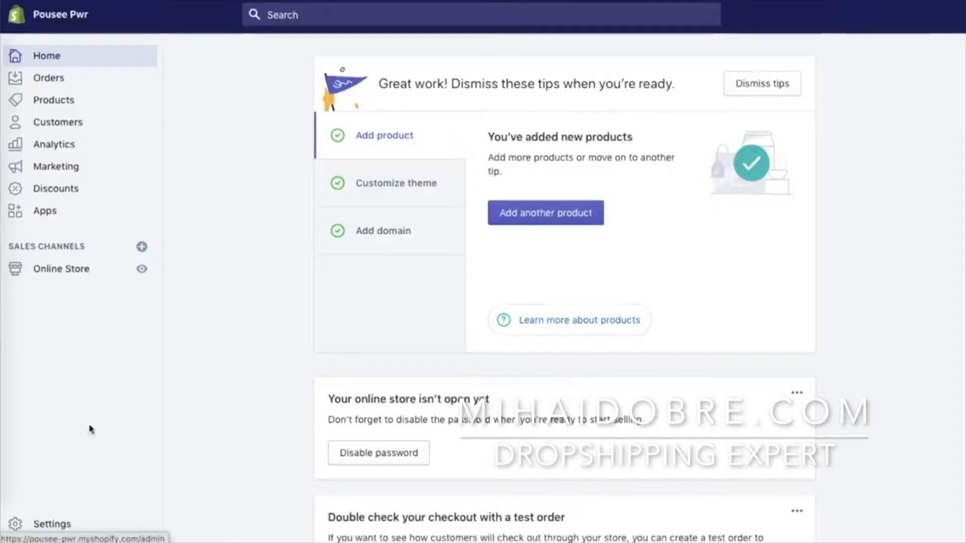
Open the Shopify Payments account setup from the payment provider settings and review its business, billing statement and banking sections
{"action": "left_click", "coordinate": [56, 524]}
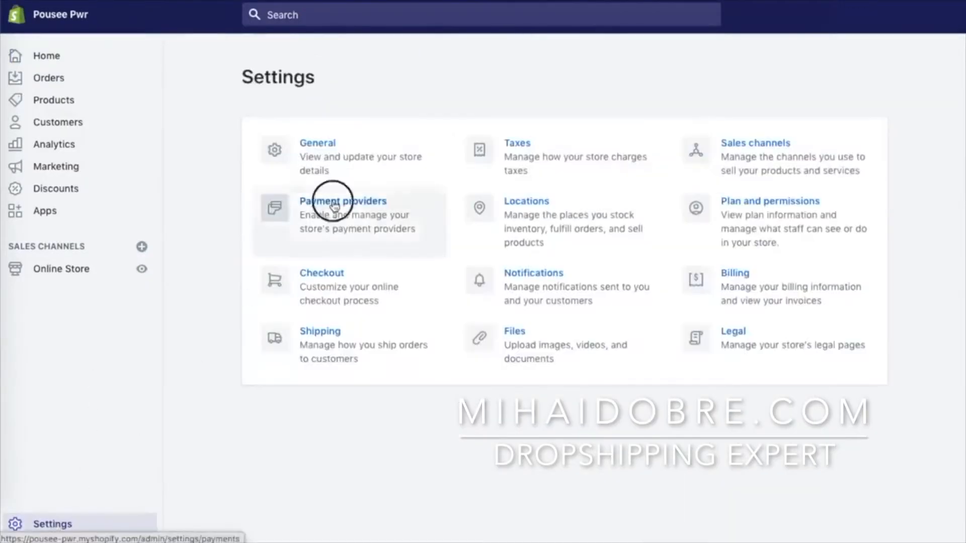
{"action": "left_click", "coordinate": [334, 206]}
{"action": "left_click", "coordinate": [793, 367]}
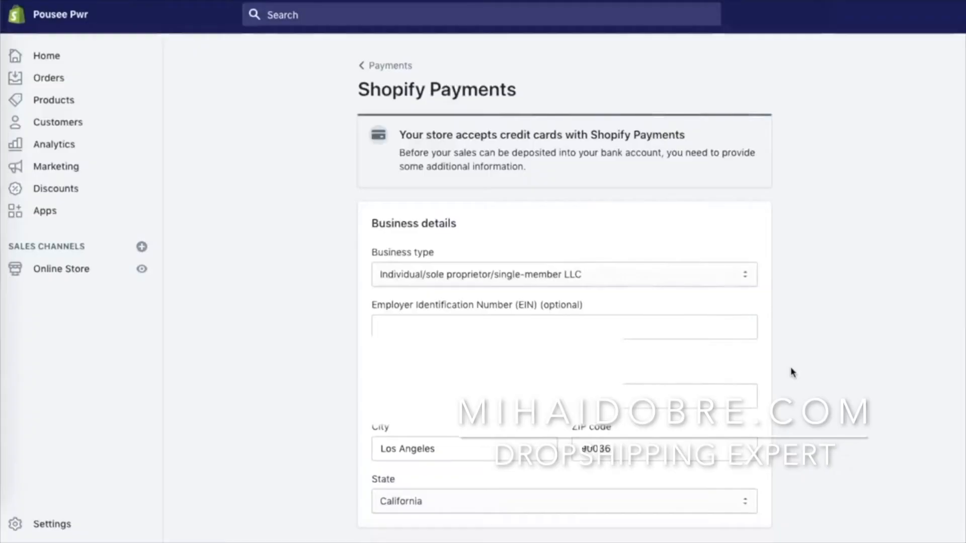
{"action": "scroll", "coordinate": [793, 372], "scroll_direction": "down", "scroll_amount": 2}
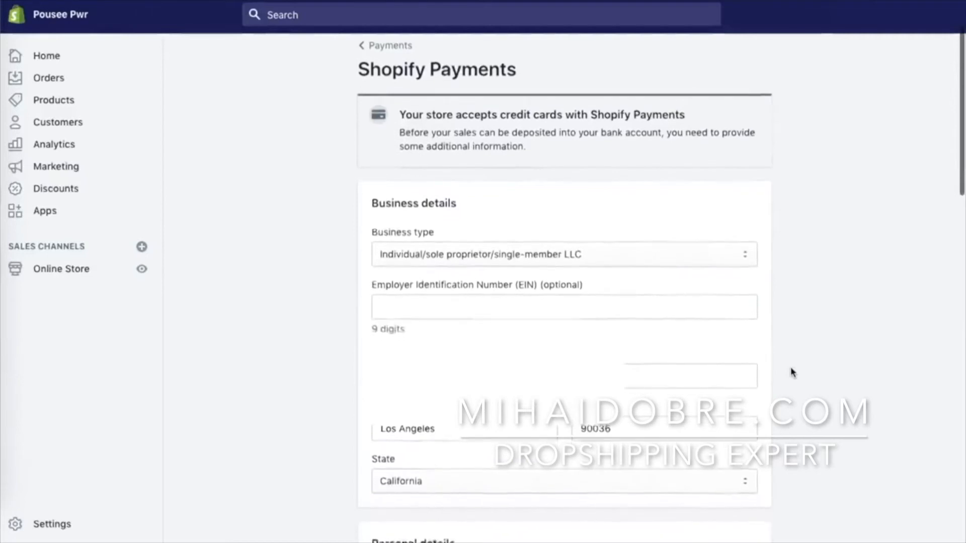
{"action": "scroll", "coordinate": [793, 373], "scroll_direction": "down", "scroll_amount": 1}
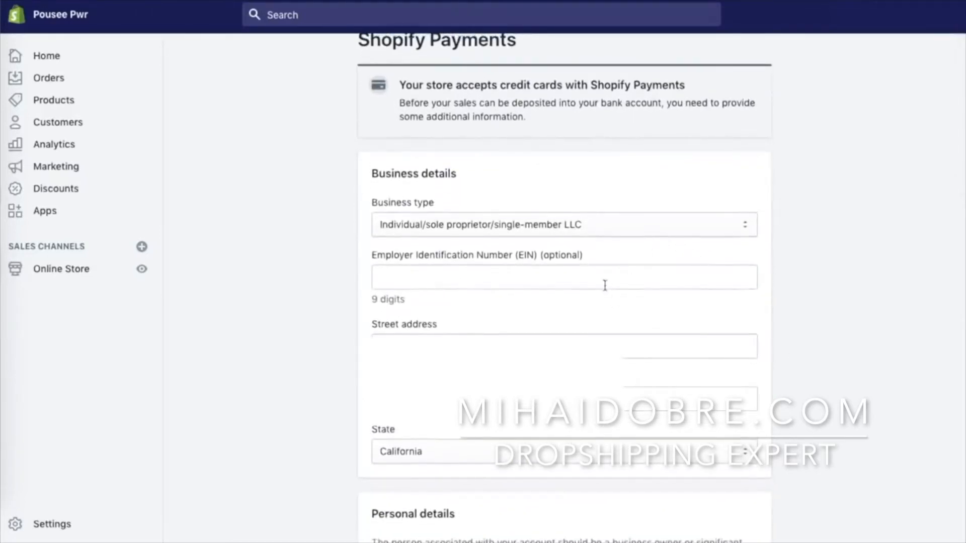
{"action": "scroll", "coordinate": [531, 229], "scroll_direction": "down", "scroll_amount": 3}
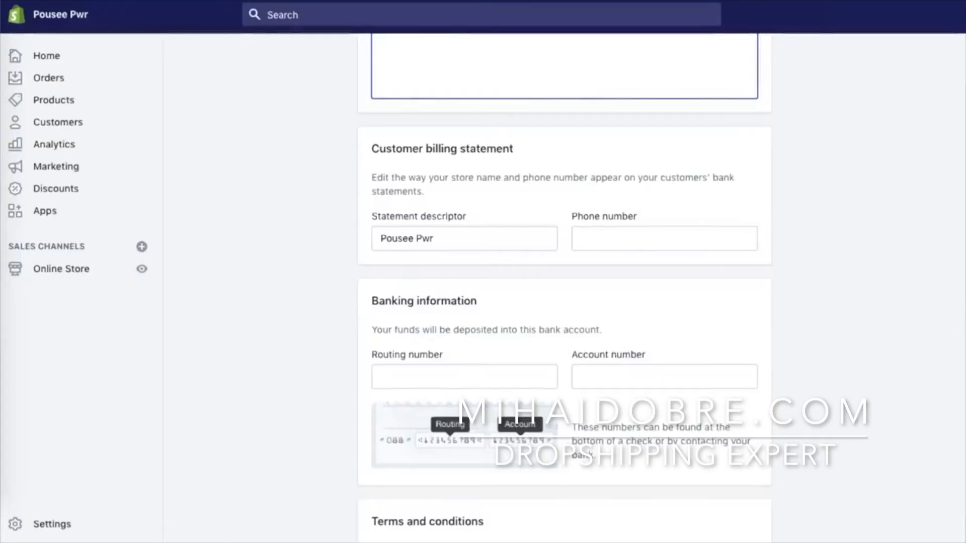
{"action": "scroll", "coordinate": [409, 278], "scroll_direction": "down", "scroll_amount": 3}
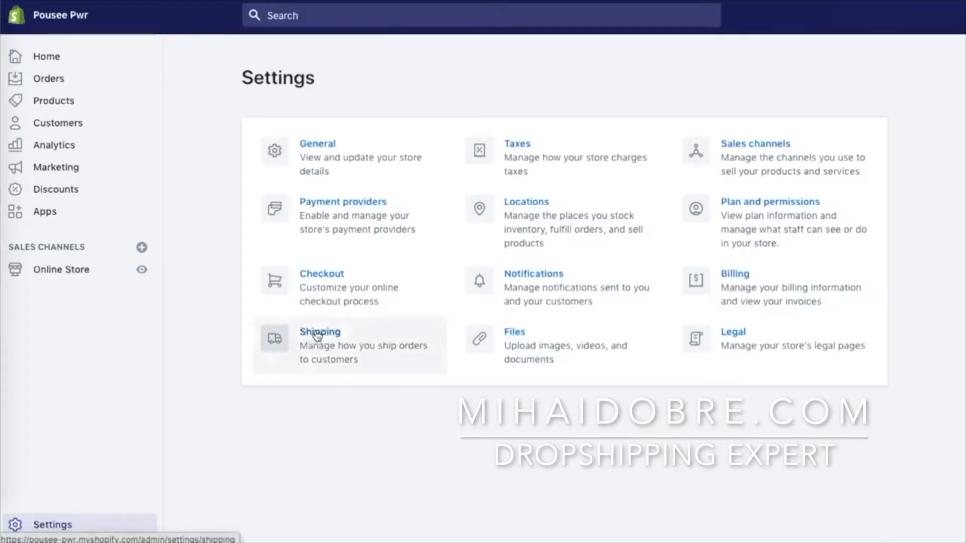
In the general shipping profile, change the domestic Light rate to Standard, without conditions, at a cost of $7
{"action": "left_click", "coordinate": [317, 334]}
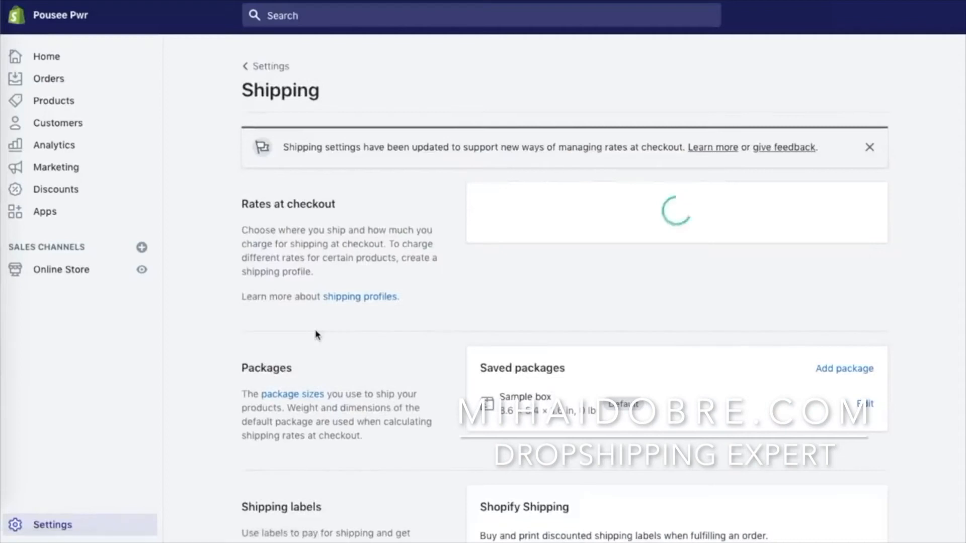
{"action": "left_click", "coordinate": [832, 236]}
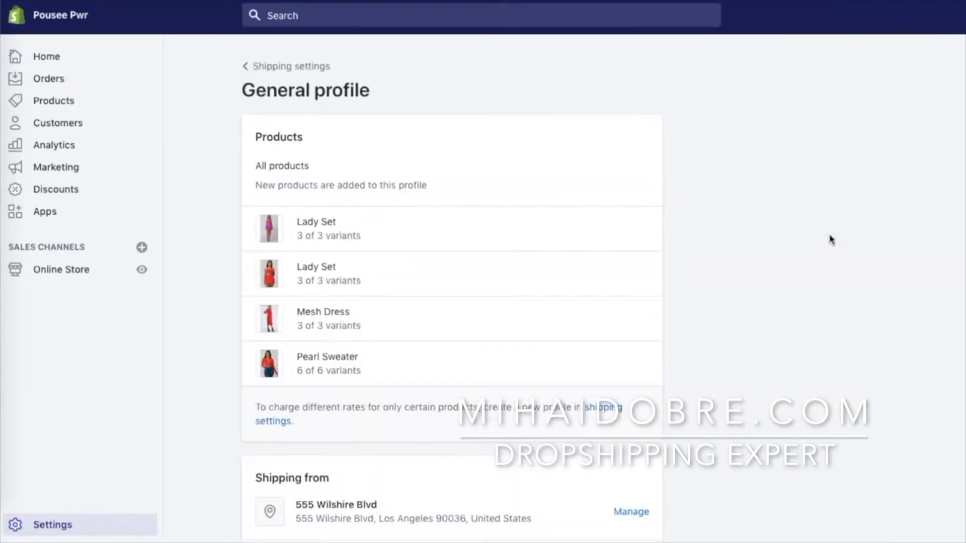
{"action": "scroll", "coordinate": [831, 240], "scroll_direction": "down", "scroll_amount": 9}
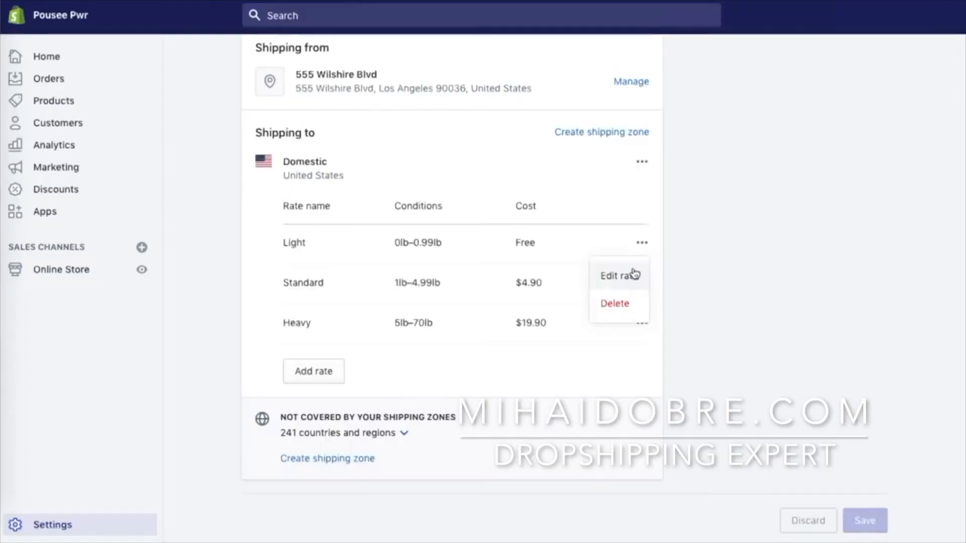
{"action": "left_click", "coordinate": [618, 276]}
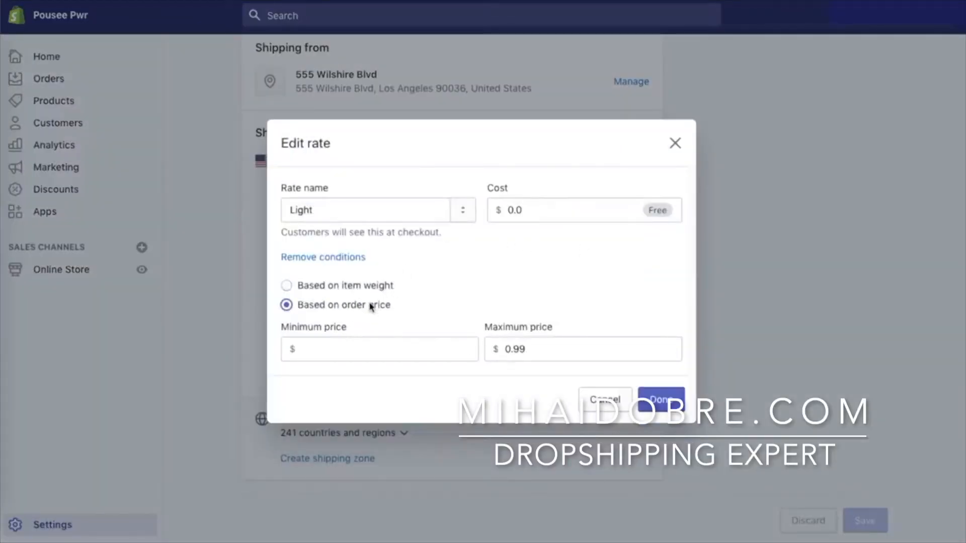
{"action": "left_click", "coordinate": [329, 257]}
{"action": "left_click", "coordinate": [411, 334]}
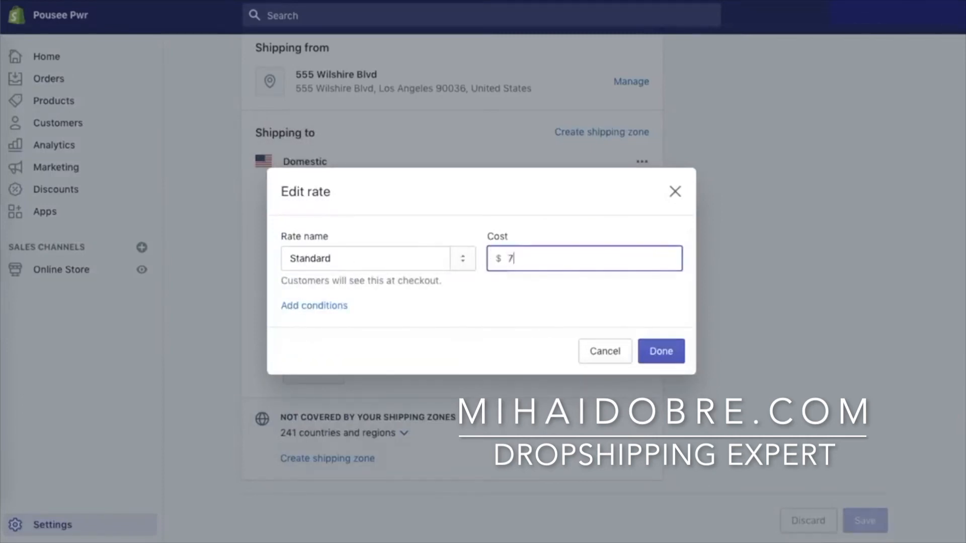
{"action": "left_click", "coordinate": [640, 347]}
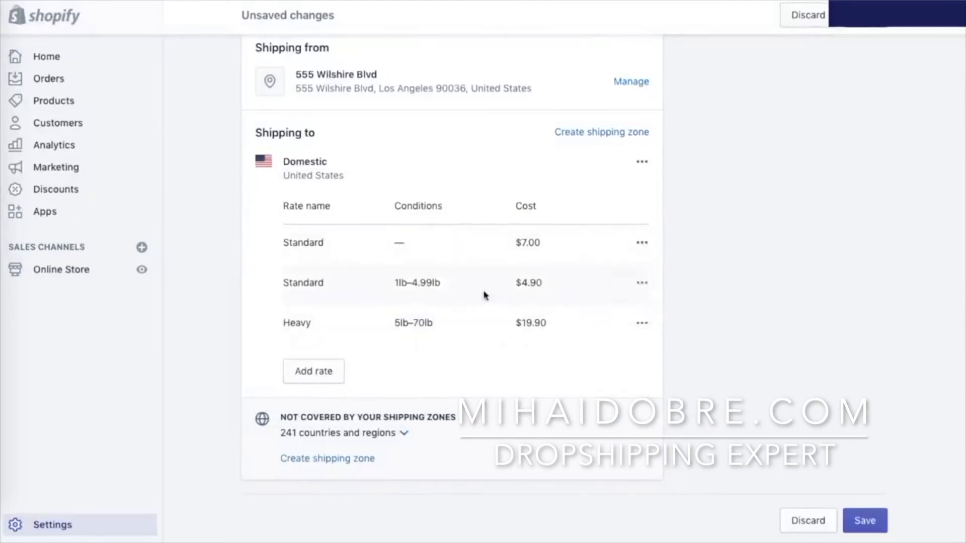
Delete the domestic $4.90 Standard and Heavy shipping rates and save the profile
{"action": "left_click", "coordinate": [630, 346]}
{"action": "left_click", "coordinate": [641, 322]}
{"action": "left_click", "coordinate": [627, 384]}
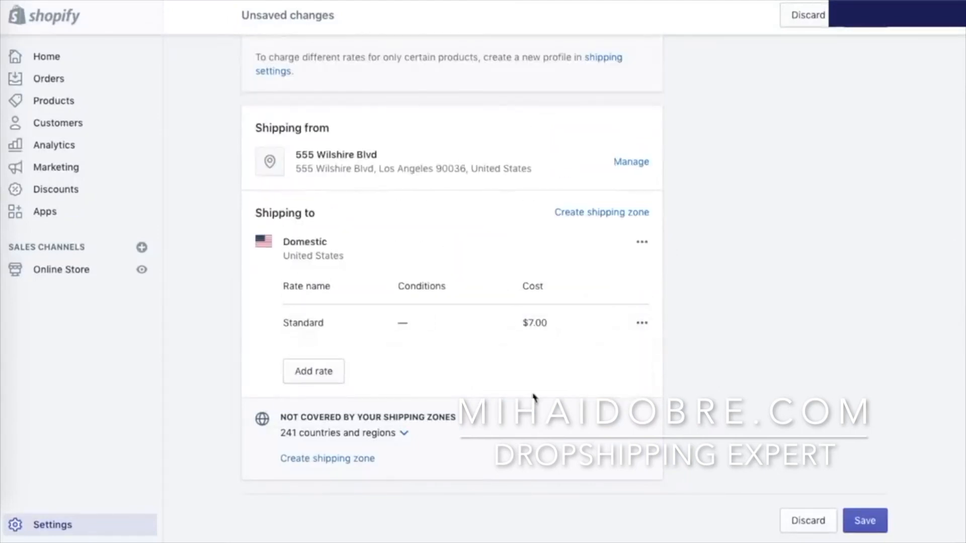
{"action": "left_click", "coordinate": [864, 521]}
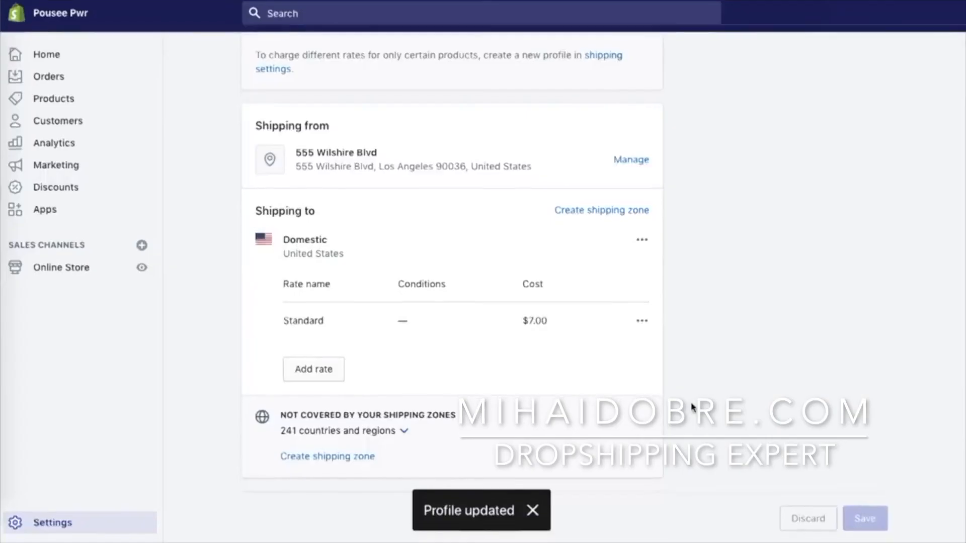
Create a shipping zone named Overseas with countries including Russia, France and the Netherlands
{"action": "left_click", "coordinate": [338, 457]}
{"action": "left_click", "coordinate": [332, 177]}
{"action": "type", "text": "france"}
{"action": "left_click", "coordinate": [288, 220]}
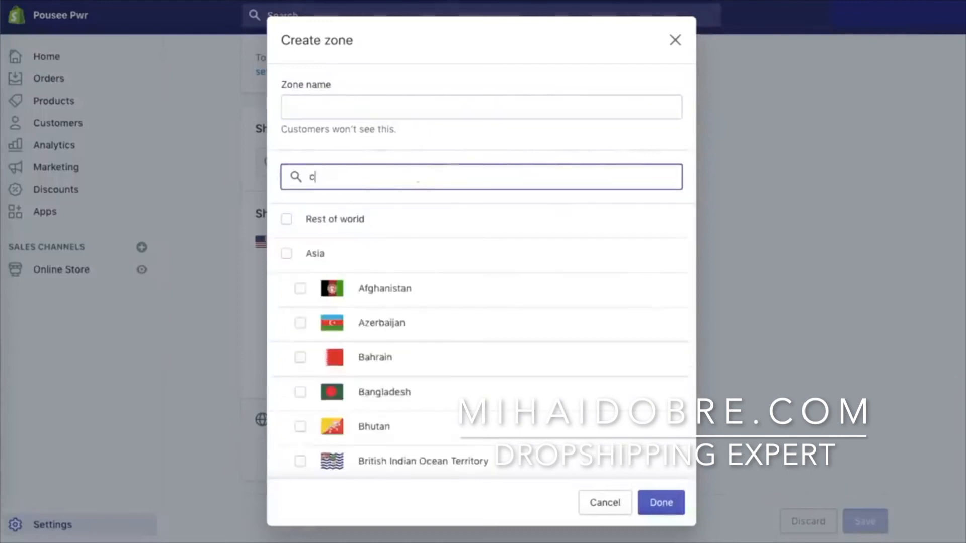
{"action": "left_click", "coordinate": [287, 219]}
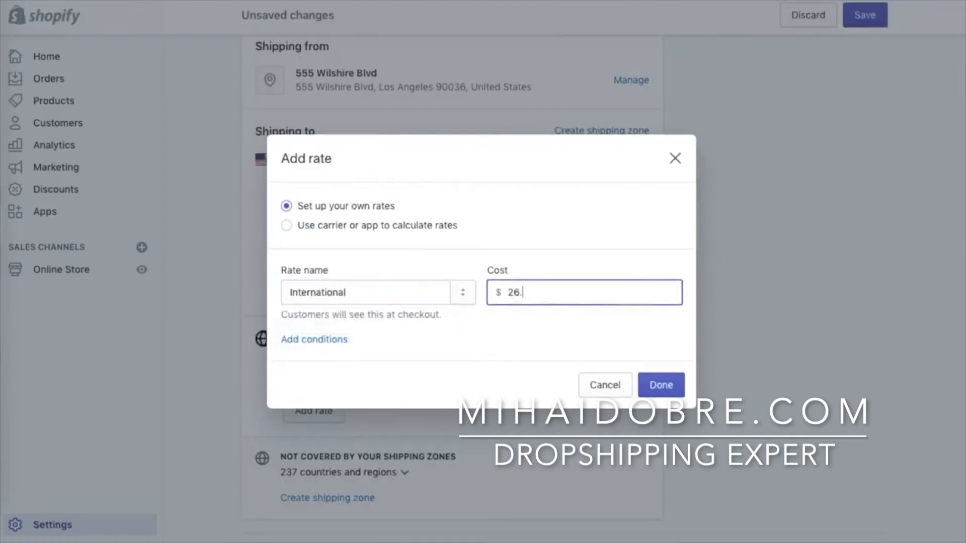
Add an International rate costing $26.50 to the Overseas zone and save the shipping profile
{"action": "left_click", "coordinate": [661, 385]}
{"action": "scroll", "coordinate": [672, 387], "scroll_direction": "down", "scroll_amount": 2}
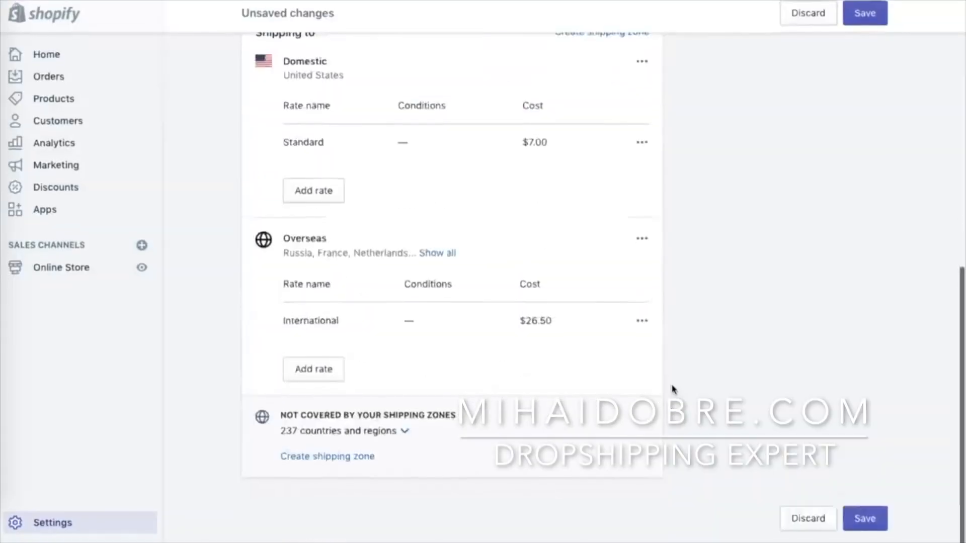
{"action": "scroll", "coordinate": [673, 388], "scroll_direction": "up", "scroll_amount": 10}
{"action": "left_click", "coordinate": [866, 16]}
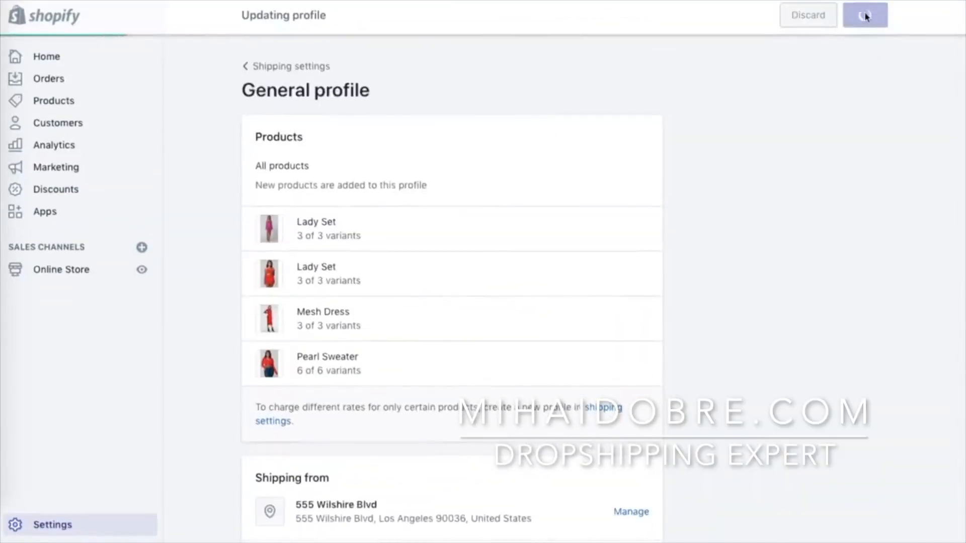
{"action": "scroll", "coordinate": [671, 233], "scroll_direction": "down", "scroll_amount": 10}
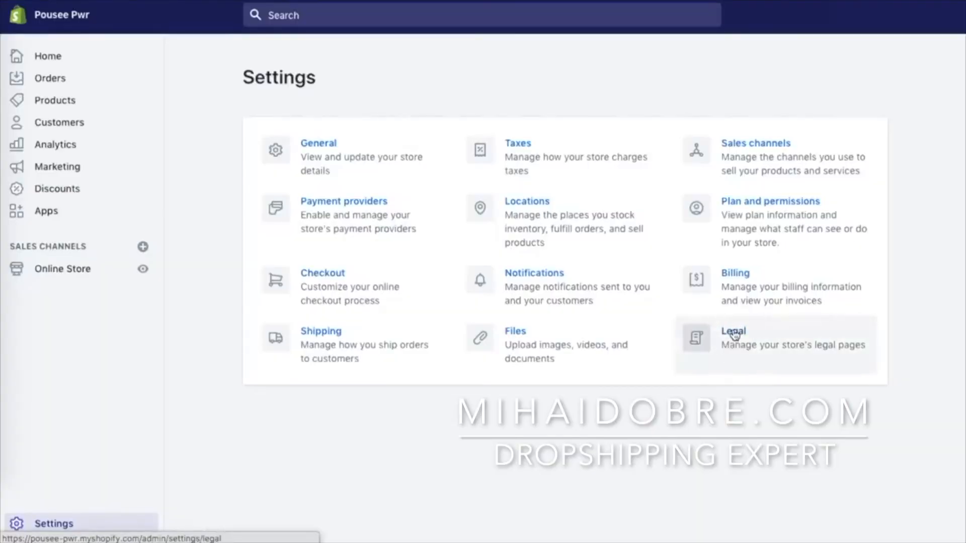
Open the store's legal pages settings and create the refund policy from the template
{"action": "left_click", "coordinate": [734, 336]}
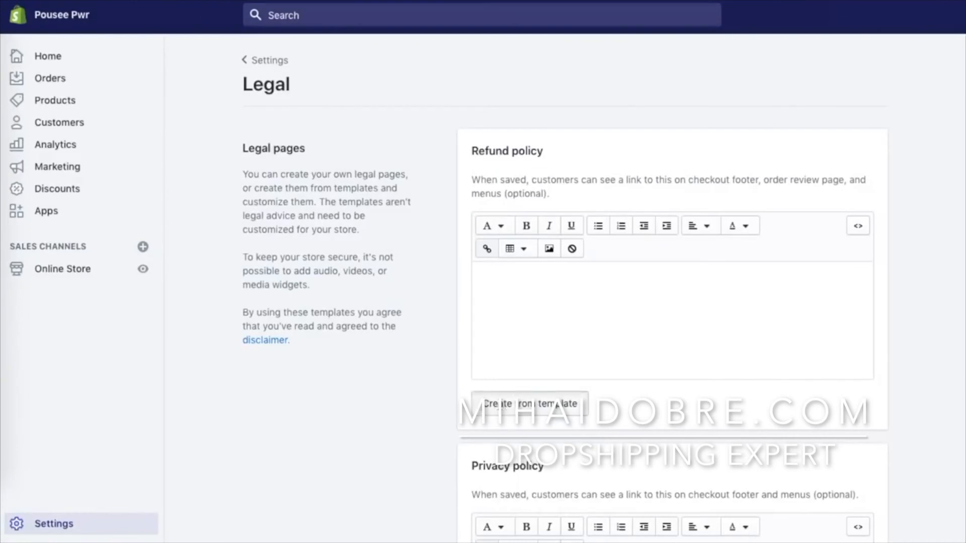
{"action": "left_click", "coordinate": [556, 403]}
{"action": "scroll", "coordinate": [669, 403], "scroll_direction": "down", "scroll_amount": 1}
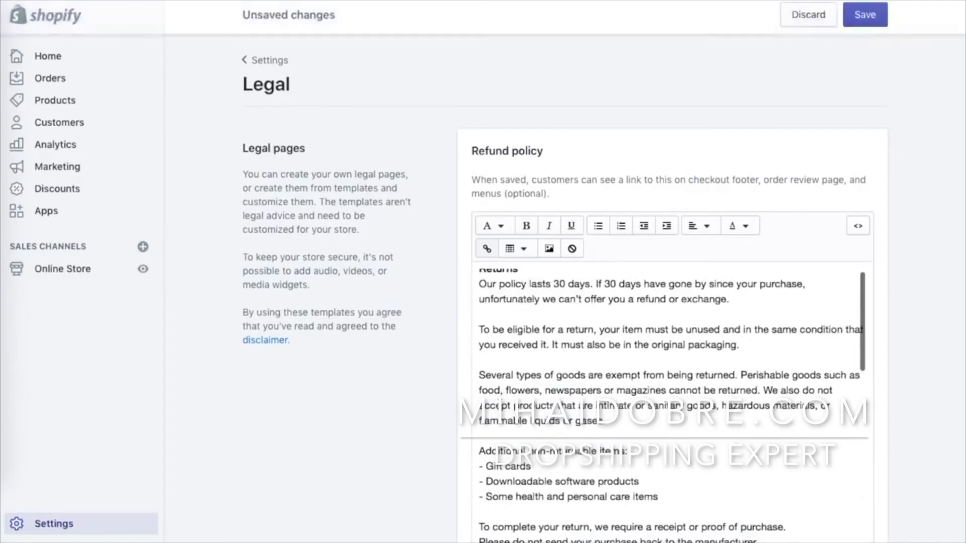
{"action": "scroll", "coordinate": [408, 429], "scroll_direction": "down", "scroll_amount": 3}
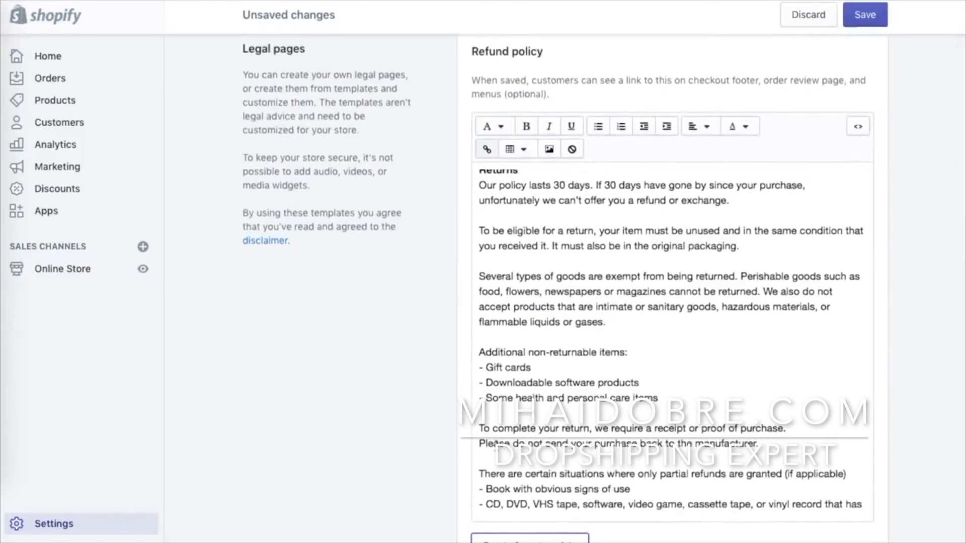
Delete the additional non-returnable items list, the book and CD/DVD lines, and the Late or missing refunds section from the refund policy
{"action": "scroll", "coordinate": [669, 342], "scroll_direction": "down", "scroll_amount": 3}
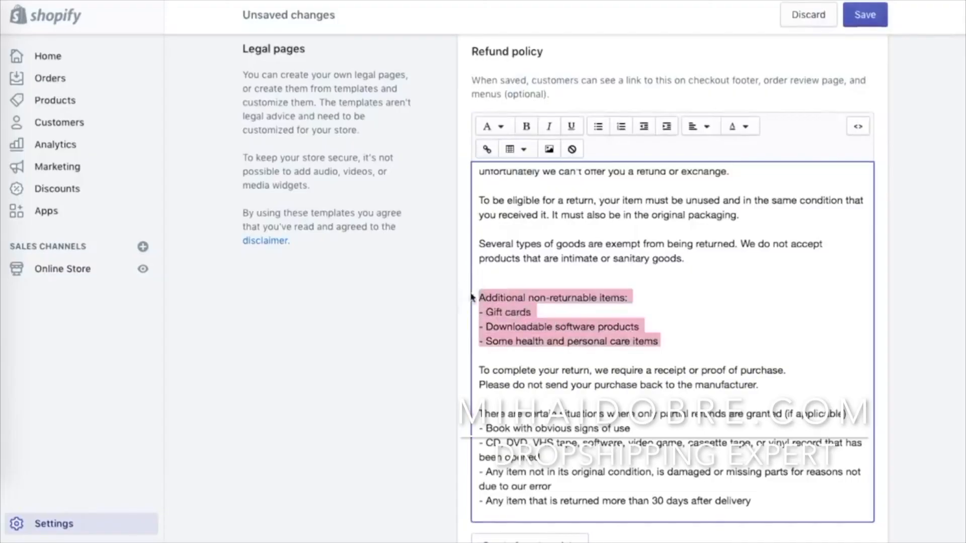
{"action": "key", "text": "BackSpace"}
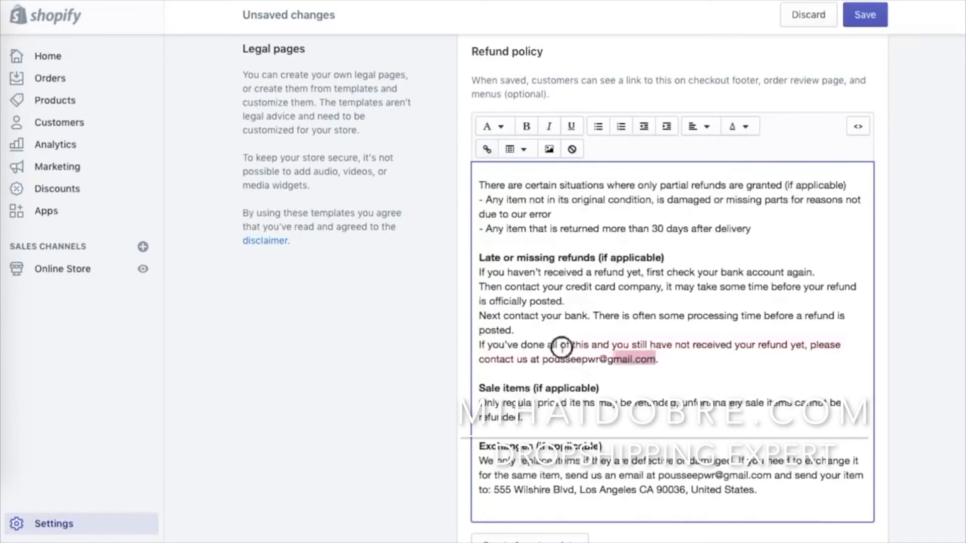
{"action": "left_click_drag", "start_coordinate": [488, 311], "coordinate": [465, 280]}
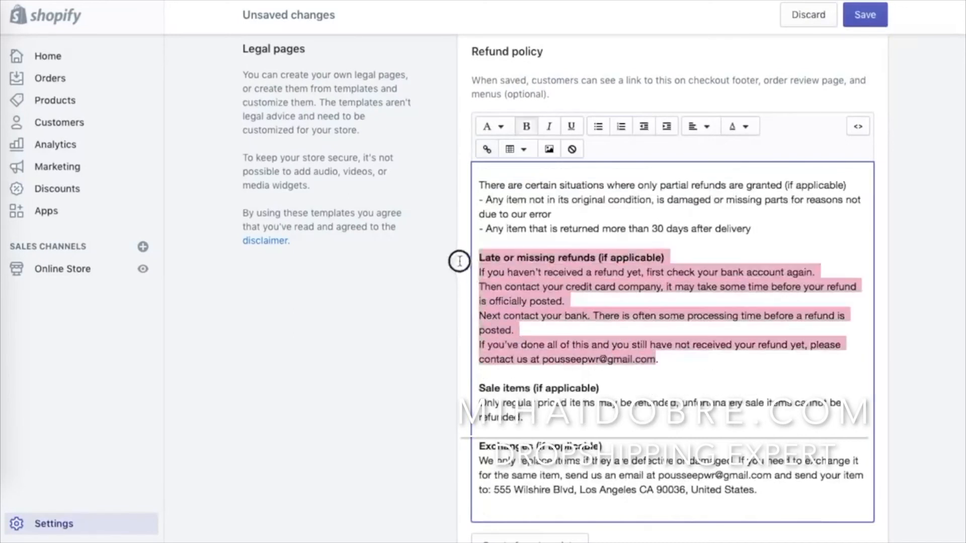
{"action": "key", "text": "BackSpace"}
{"action": "key", "text": "BackSpace"}
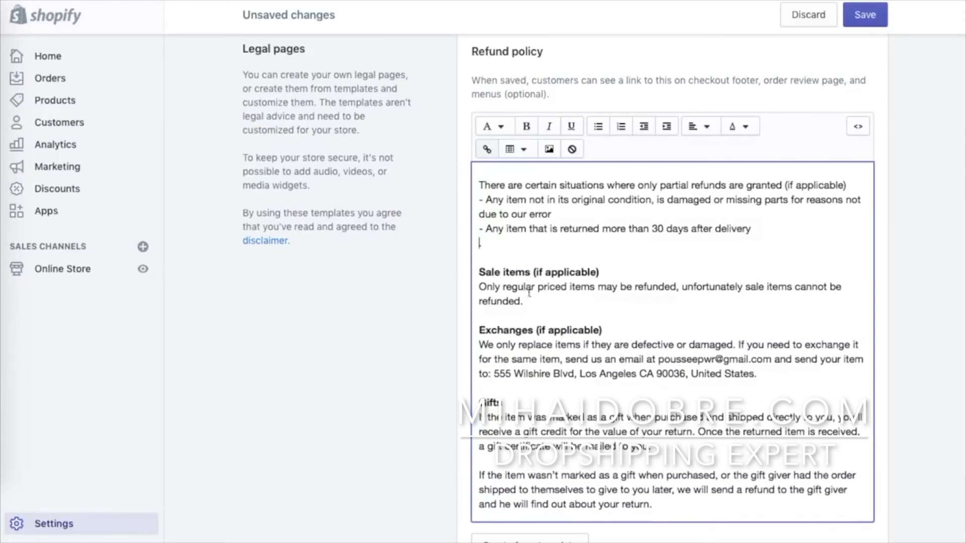